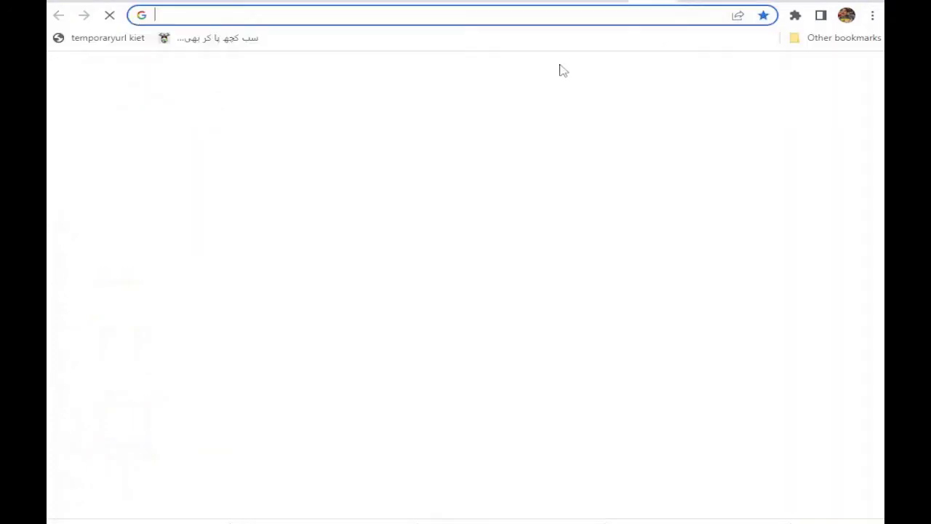
text(https://www.veed.io/tools/video-compressor)
key(Return)
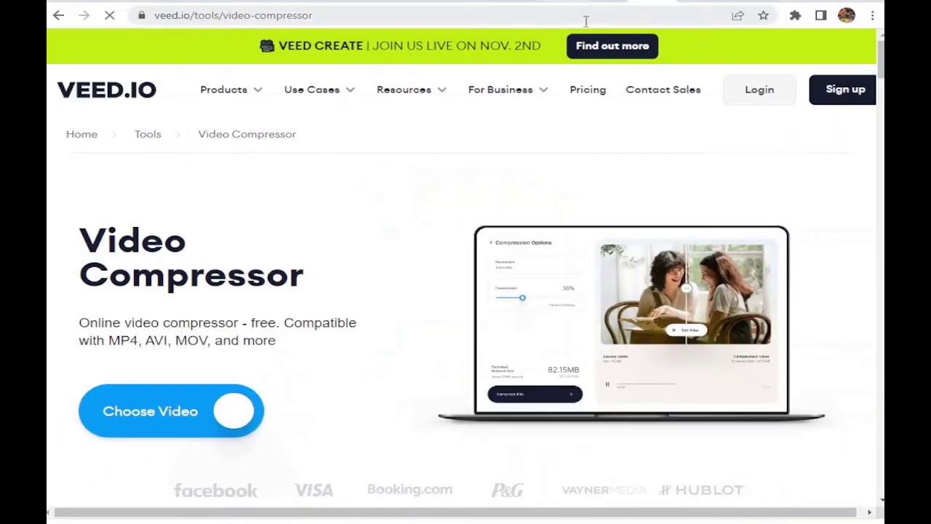
scroll(183, 348, down, 2)
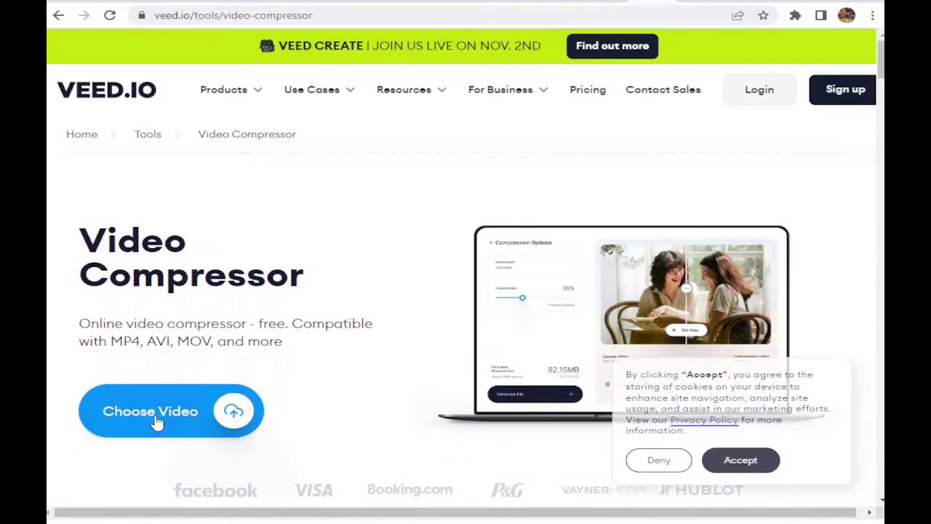
Upload the MIDTERM Exam tutorial video from the youtube folder on Local Disk (F:) for compression
click(157, 411)
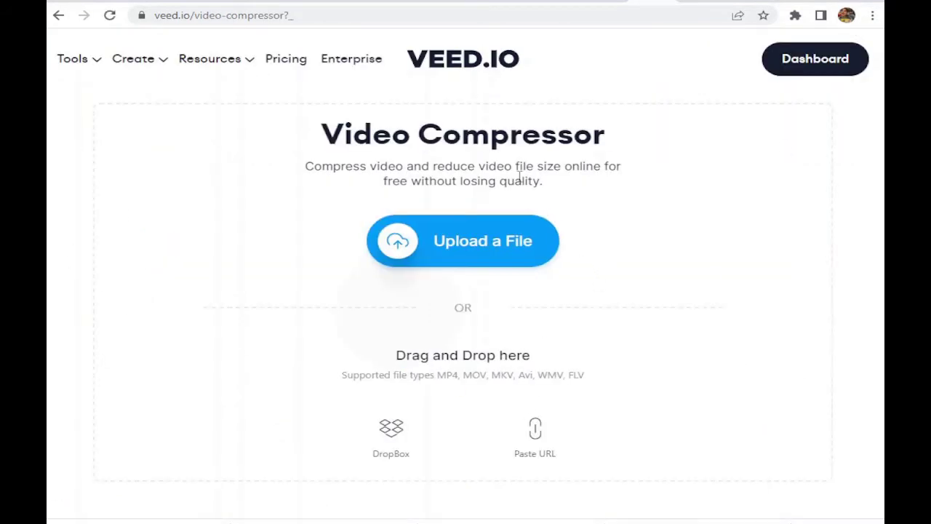
click(492, 245)
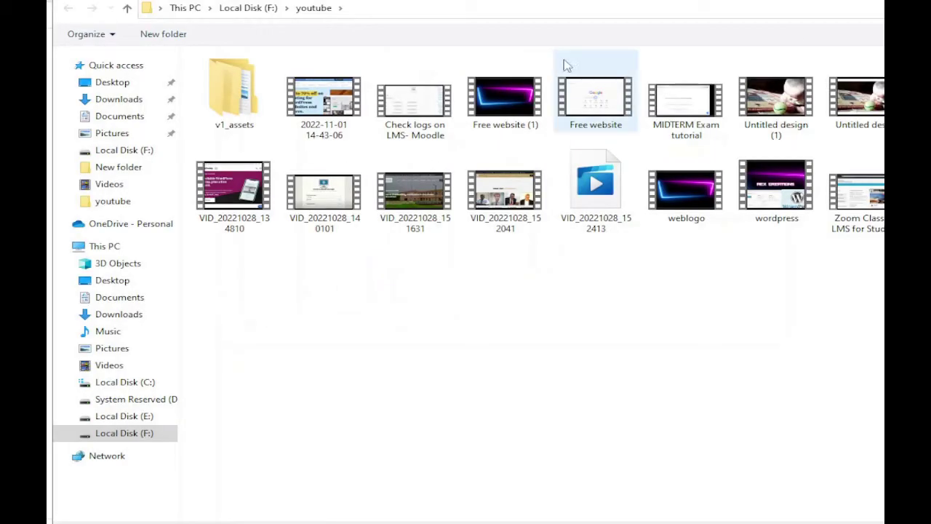
click(683, 98)
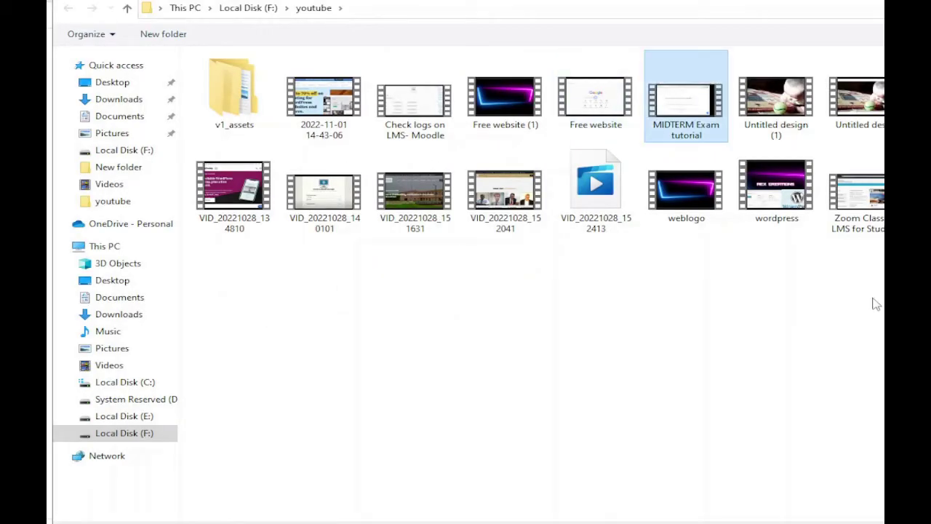
click(595, 99)
key(Return)
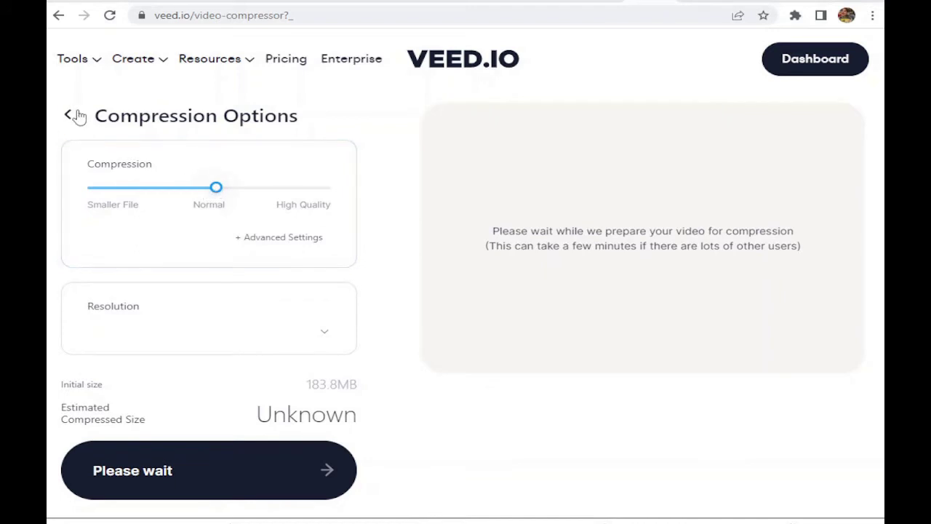
Shift the compression level partway toward Smaller File, then show the advanced settings and keep the frame rate limit at 30
drag(219, 190, 170, 191)
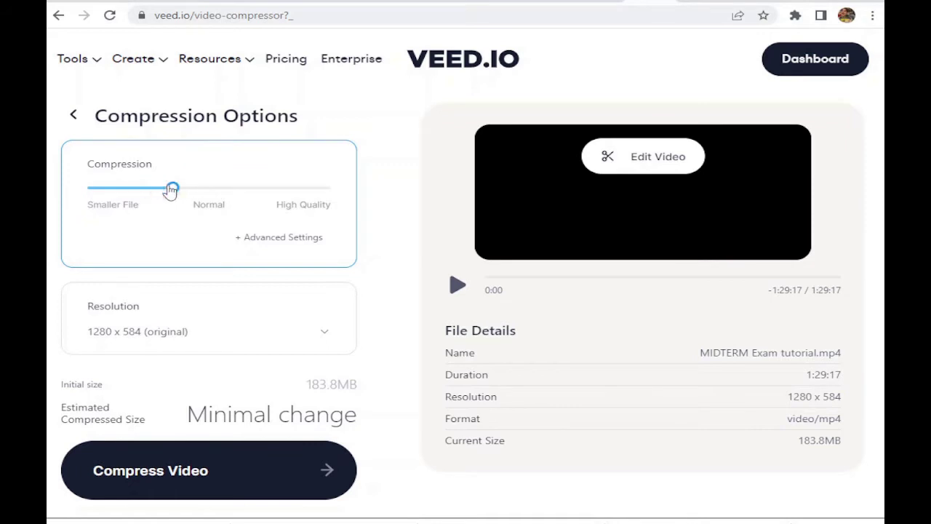
click(259, 328)
scroll(136, 389, down, 1)
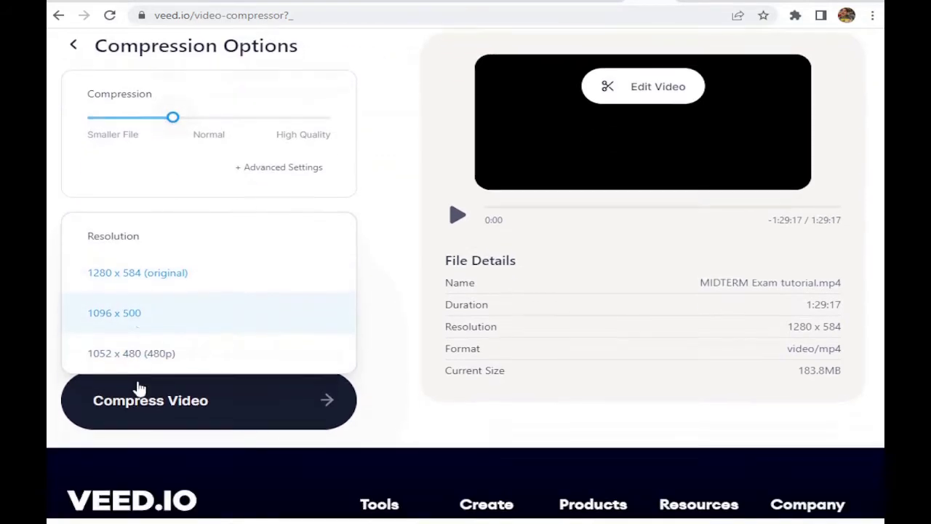
scroll(142, 335, up, 1)
scroll(219, 219, down, 1)
click(264, 170)
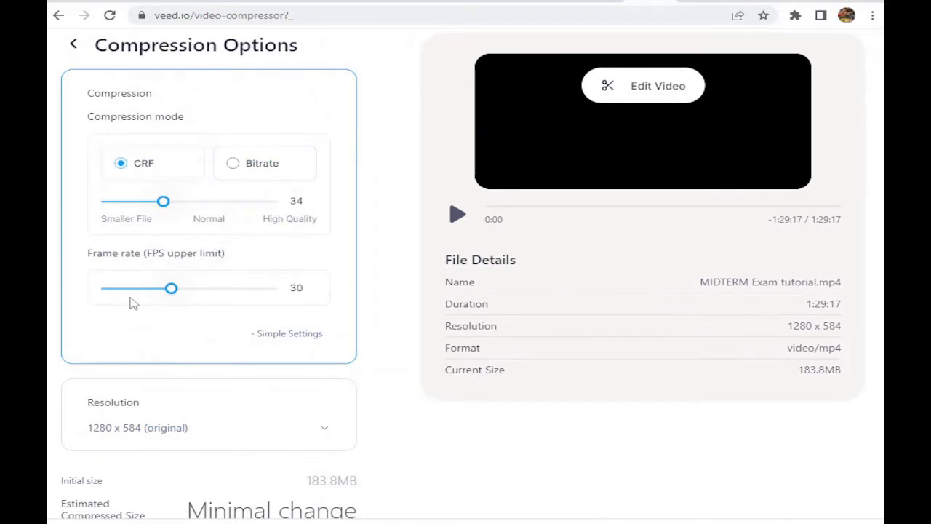
mouse_move(167, 295)
mouse_down()
mouse_move(140, 293)
mouse_move(172, 293)
mouse_up()
Try the 1096 x 500 output resolution, then switch back to 1280 x 584 (original)
scroll(231, 432, down, 2)
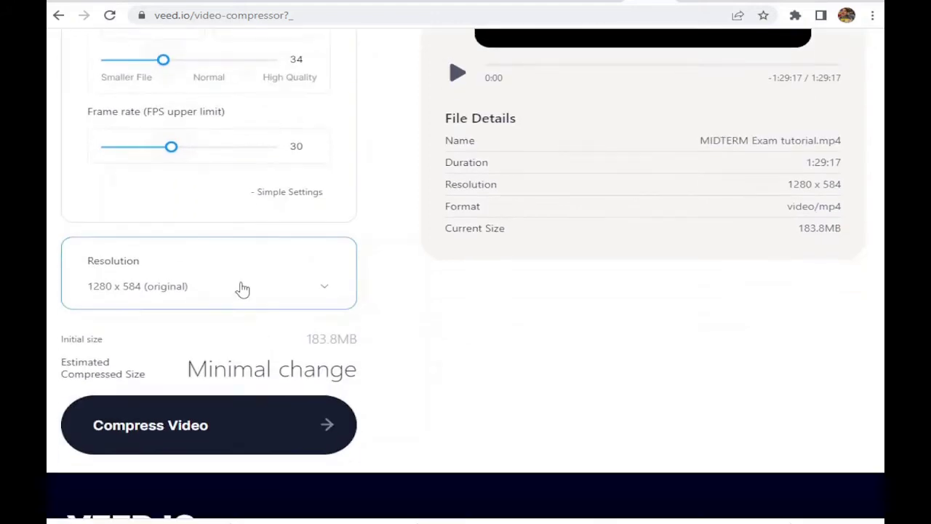
click(241, 286)
click(371, 273)
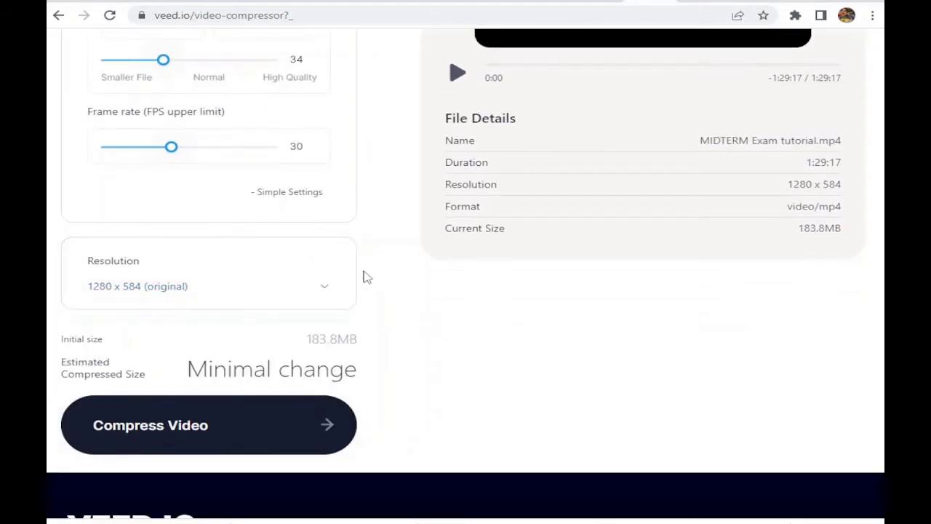
click(191, 299)
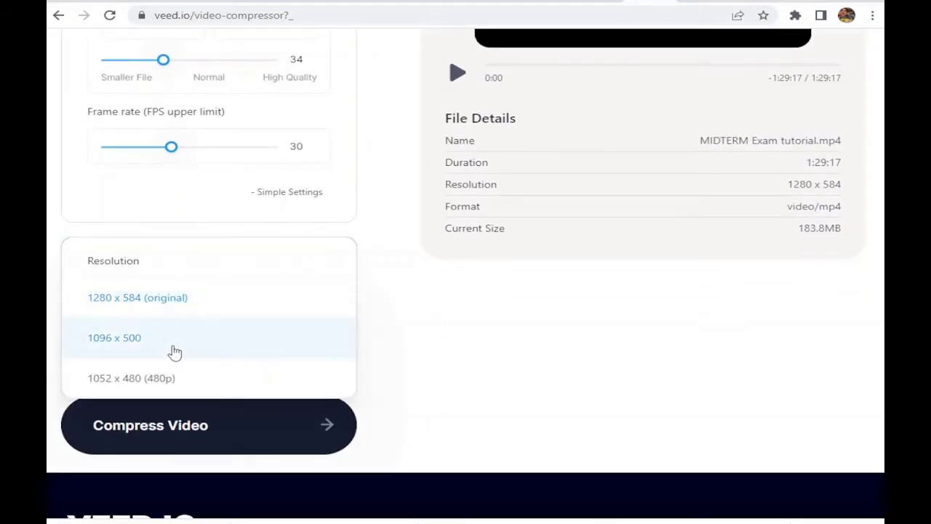
click(175, 338)
click(250, 286)
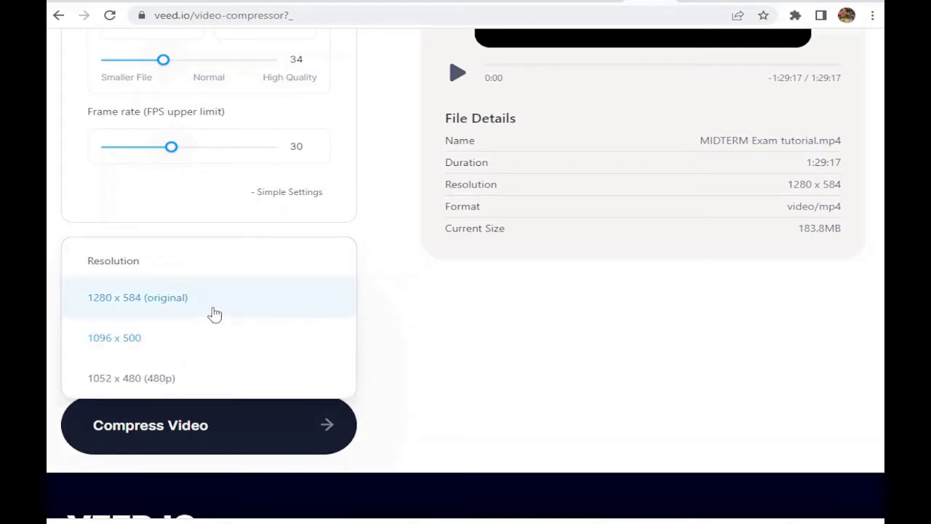
click(214, 314)
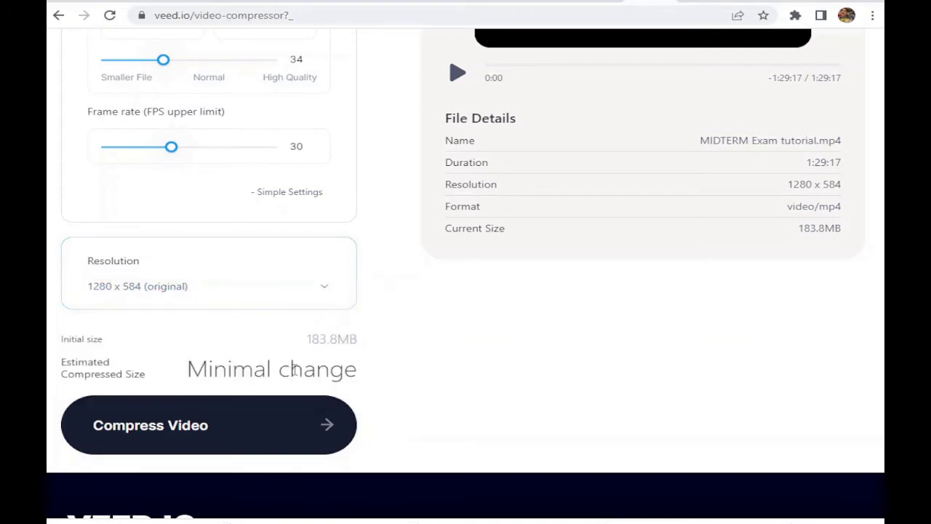
Review the compression options and file details, then compress the video with the current settings
scroll(463, 365, up, 3)
scroll(466, 367, down, 3)
scroll(469, 368, up, 3)
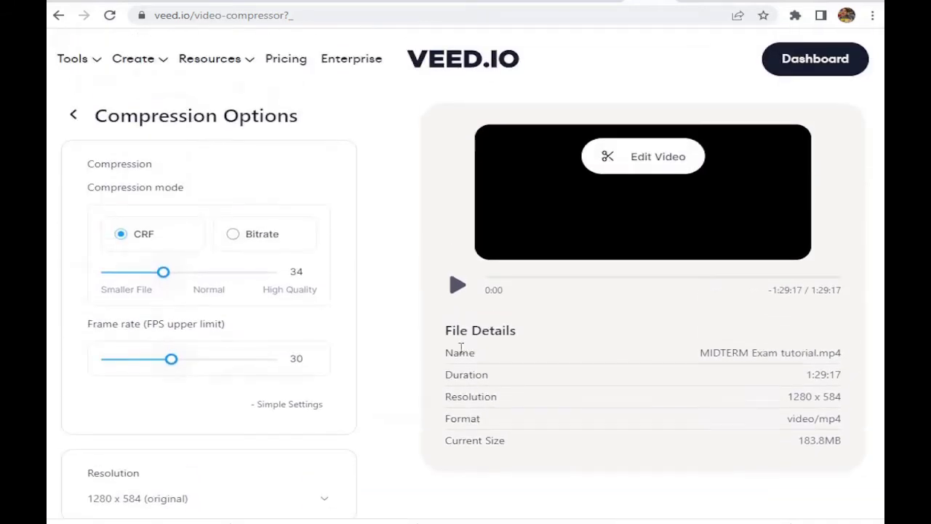
scroll(490, 330, down, 3)
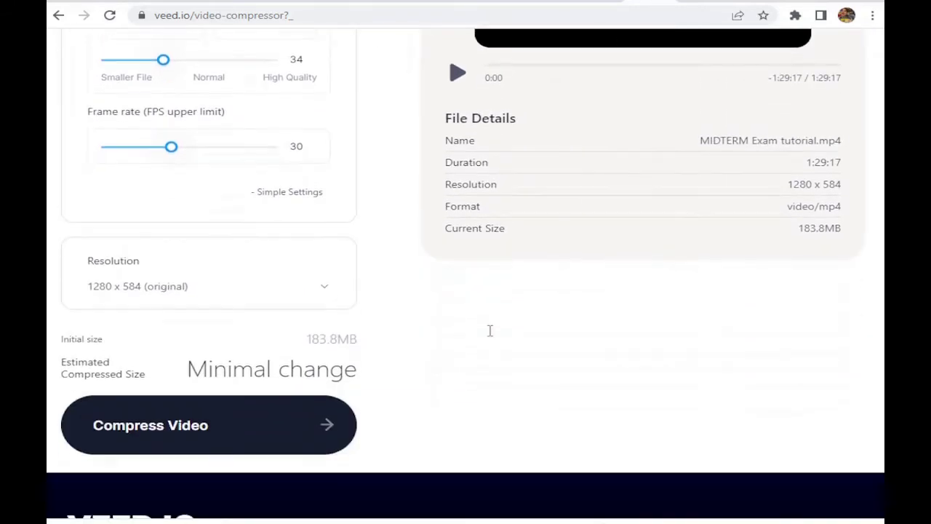
click(173, 429)
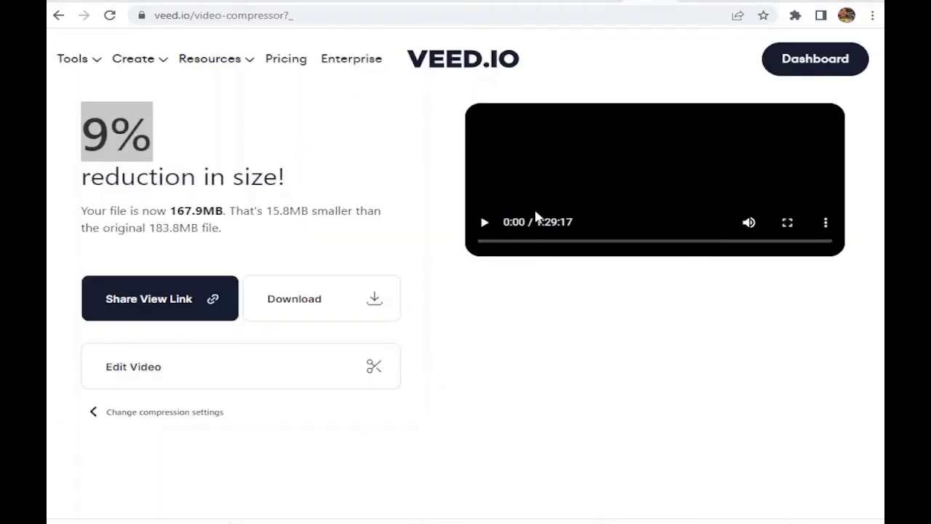
Preview the compressed video in the result page's player at about 11:23, 24:39 and 44:58
click(525, 242)
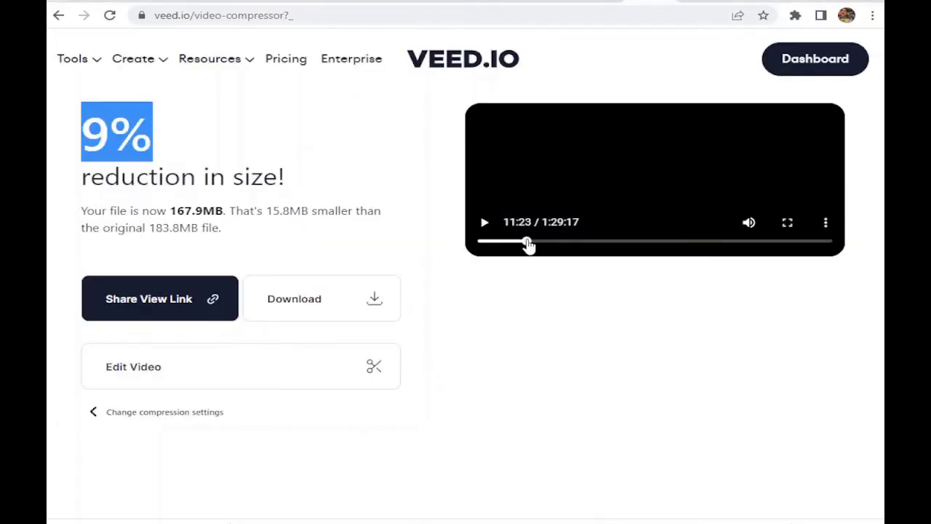
click(580, 244)
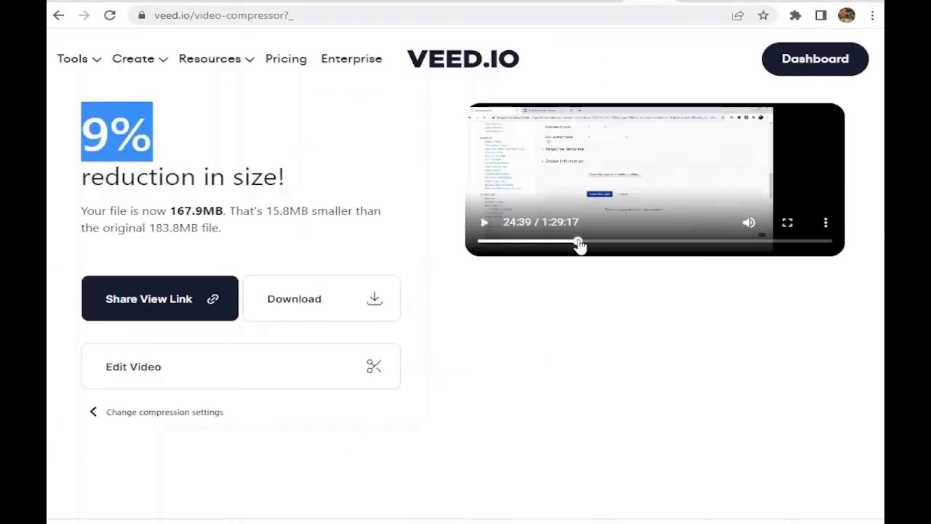
click(657, 244)
click(484, 224)
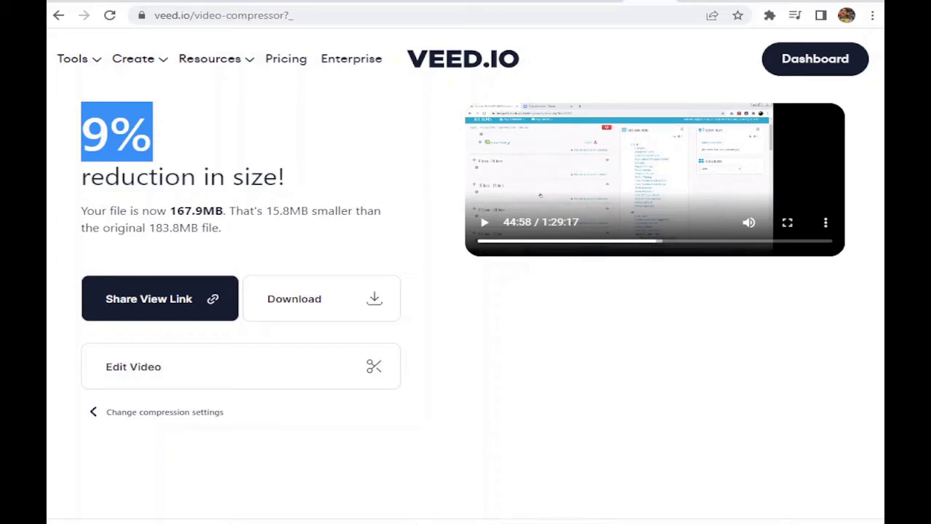
Show the downloaded Untitled video in its folder and transfer it to New folder on Local Disk (F:)
right_click(200, 520)
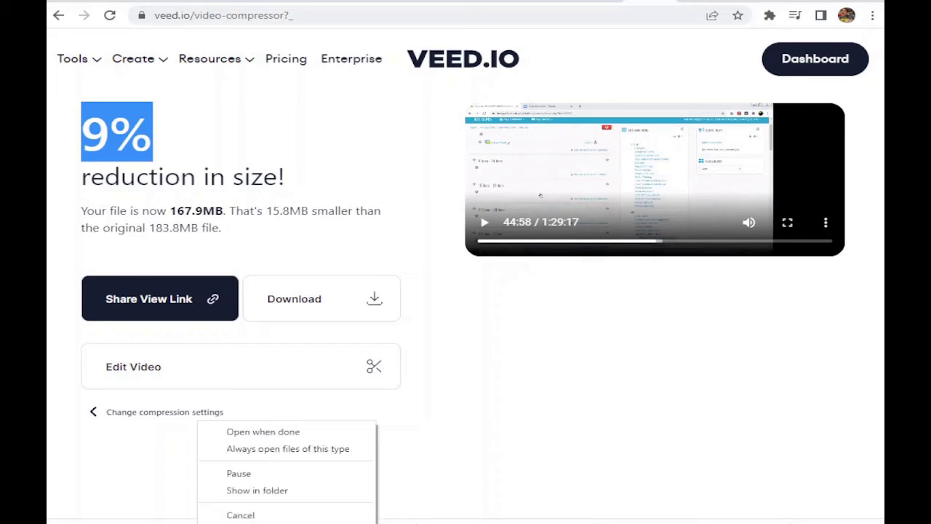
click(275, 491)
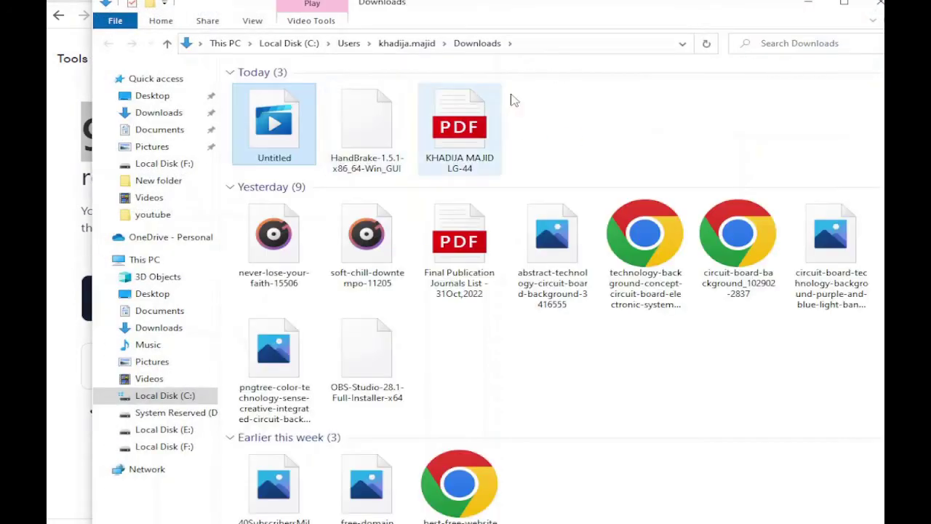
right_click(278, 135)
click(317, 392)
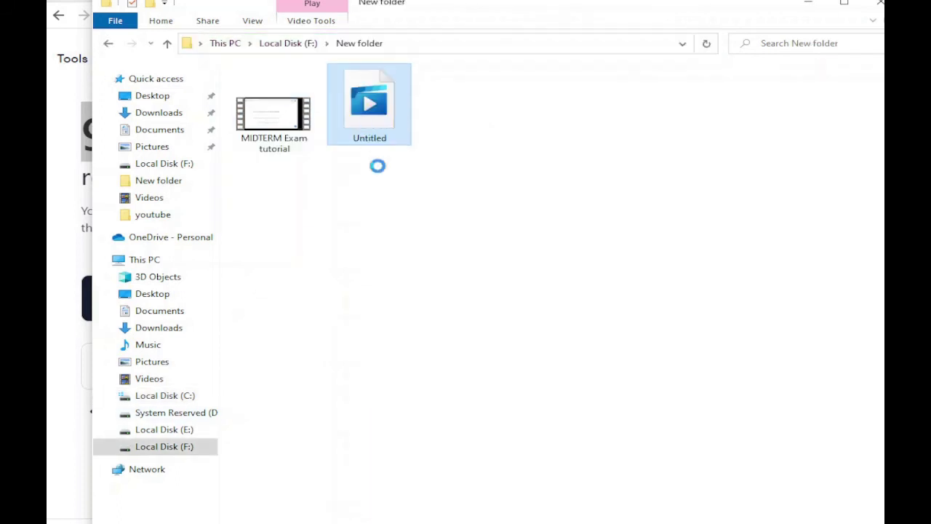
Check the size on disk of the compressed Untitled video in its file properties
right_click(365, 126)
click(408, 435)
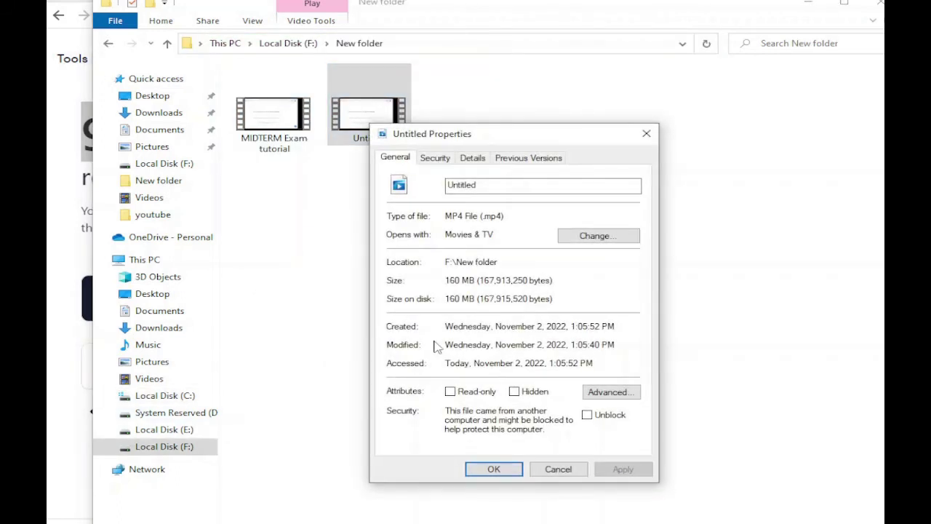
double_click(453, 300)
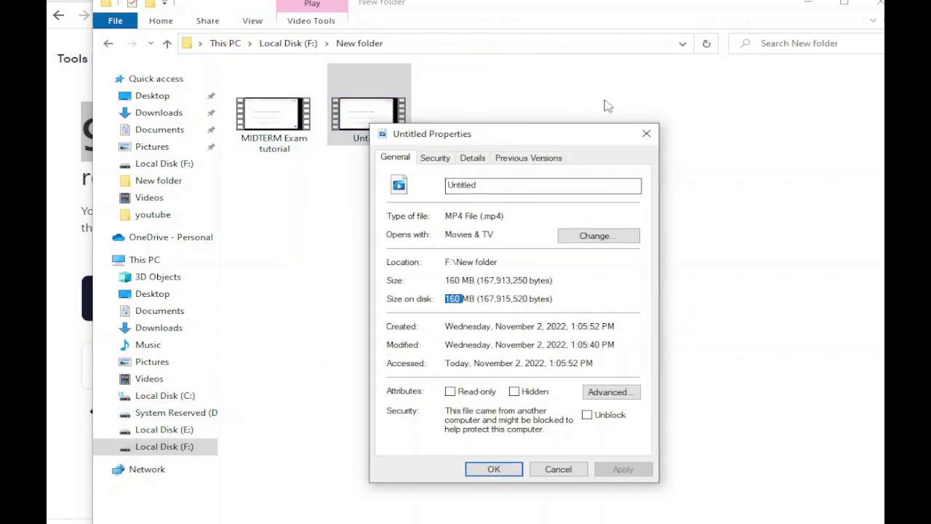
click(647, 135)
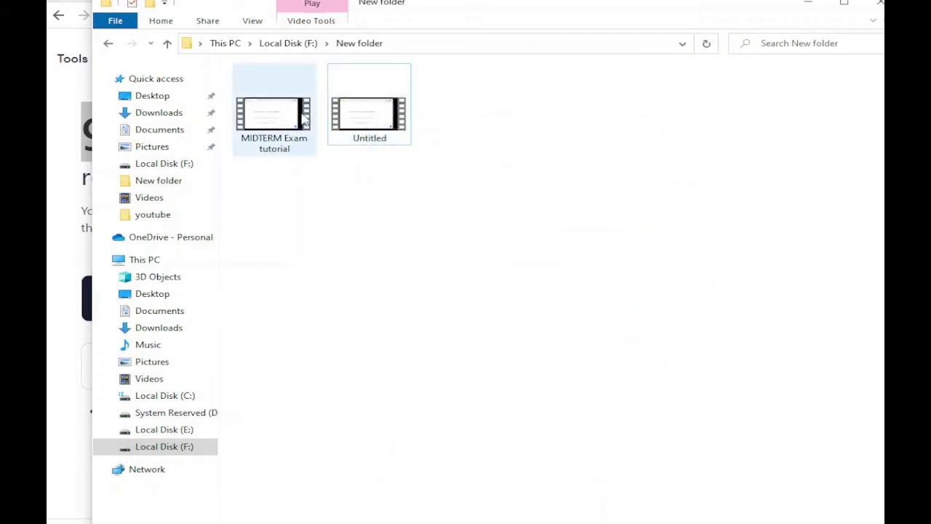
Check the file size of the original MIDTERM Exam tutorial video in its properties for comparison
click(270, 119)
right_click(264, 107)
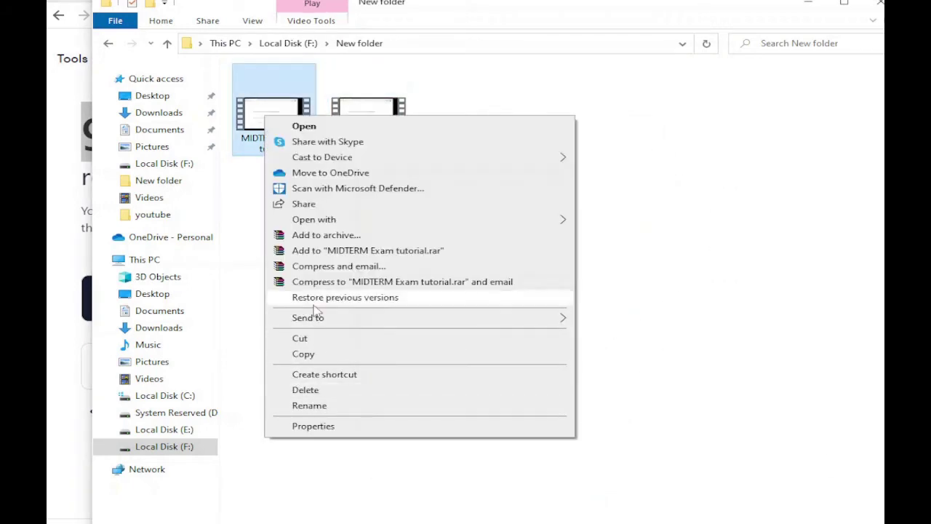
click(327, 428)
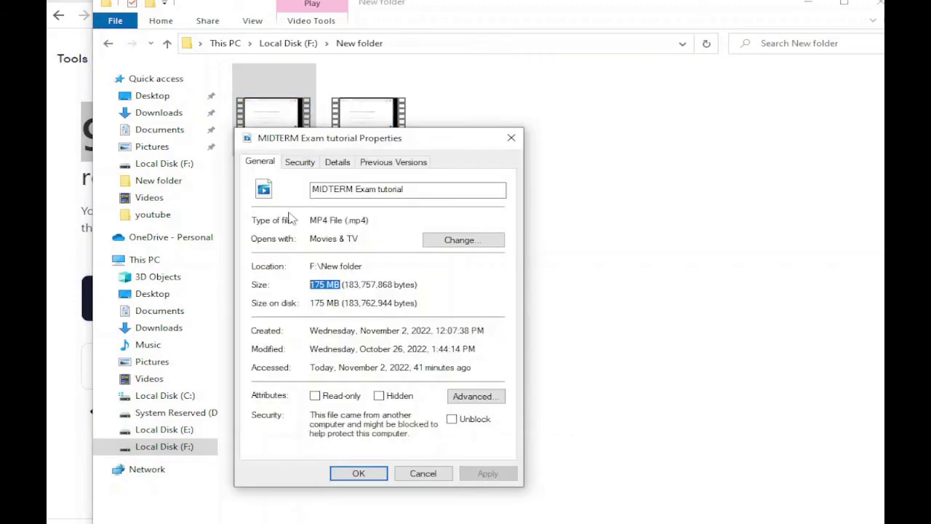
double_click(318, 285)
key(Escape)
Reopen the properties of the Untitled video and compare its size on disk with the original's
click(364, 120)
right_click(363, 118)
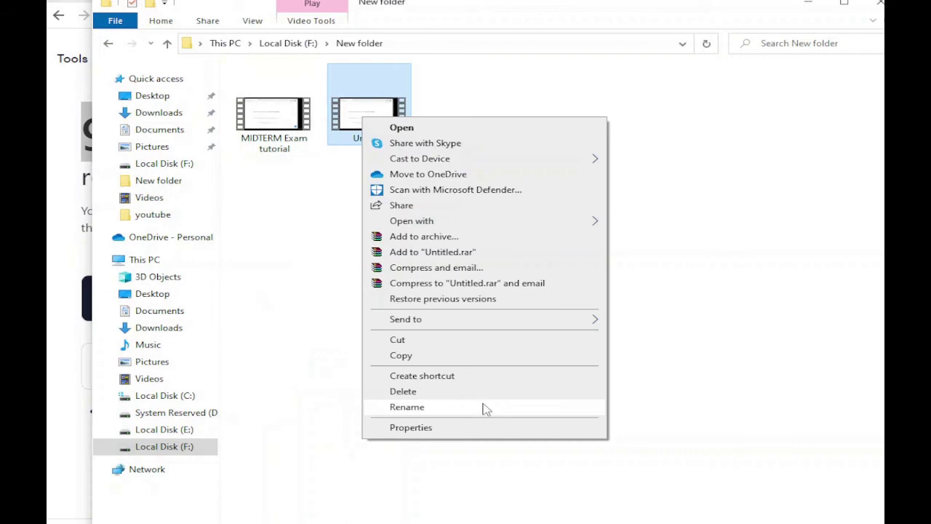
click(405, 427)
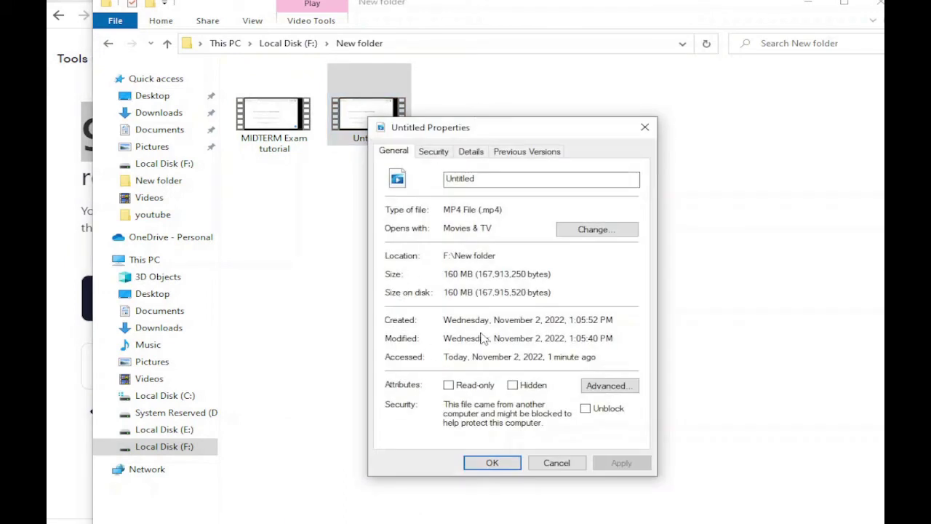
double_click(452, 291)
key(Escape)
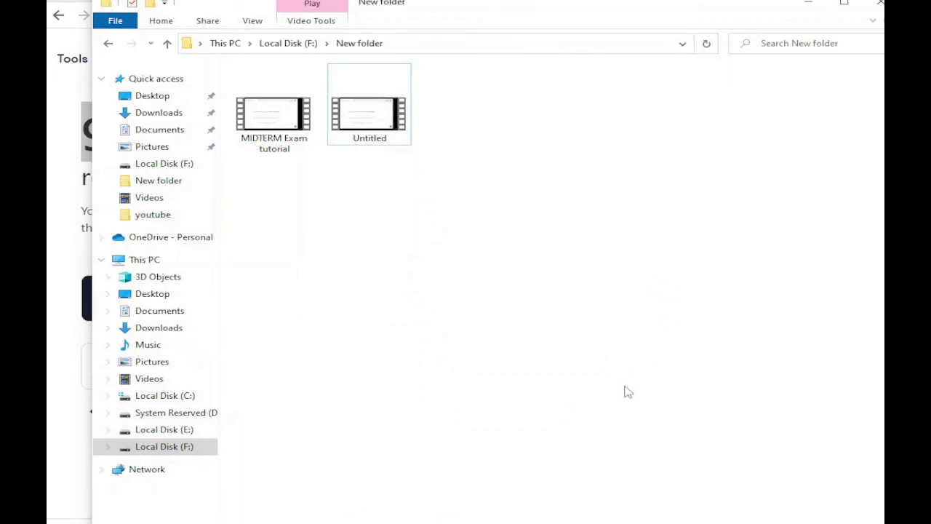
Play the Untitled video, check its quality at several points such as 0:08:08 and 0:27:42, and close the player
double_click(392, 116)
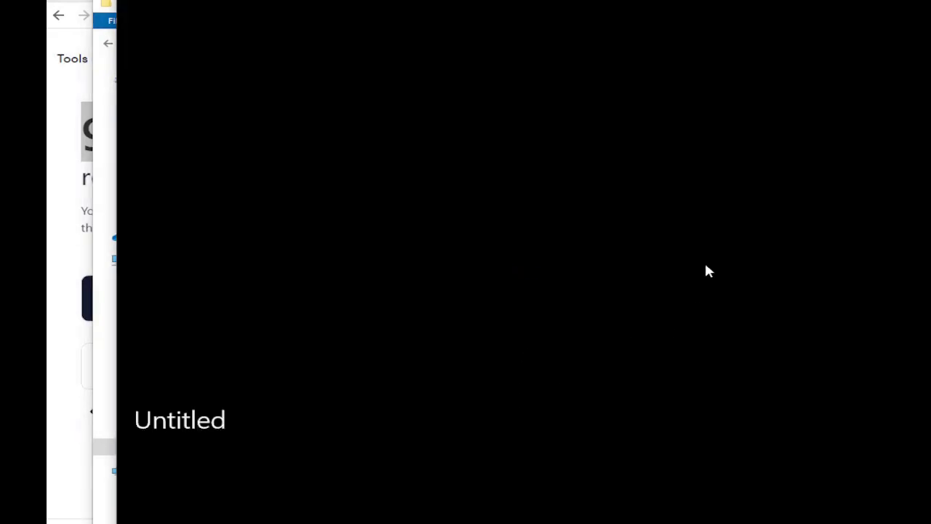
click(211, 473)
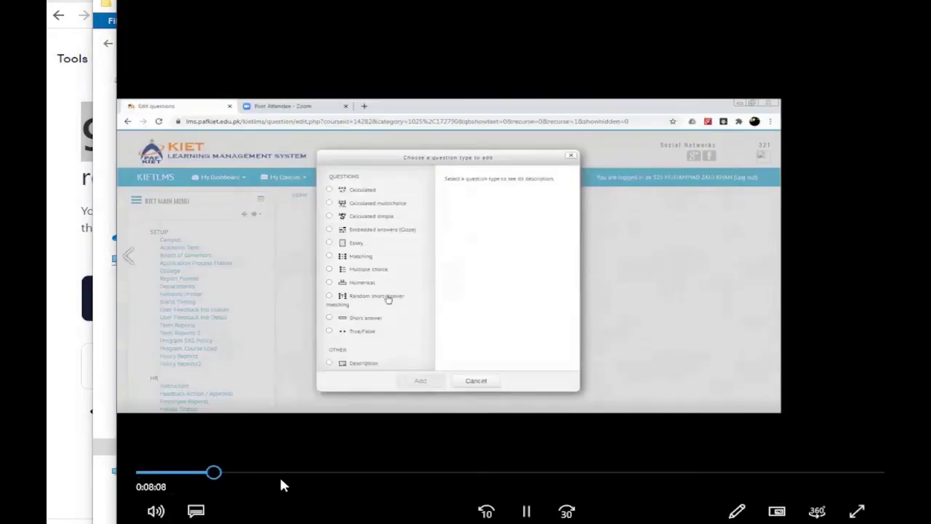
click(288, 473)
click(381, 473)
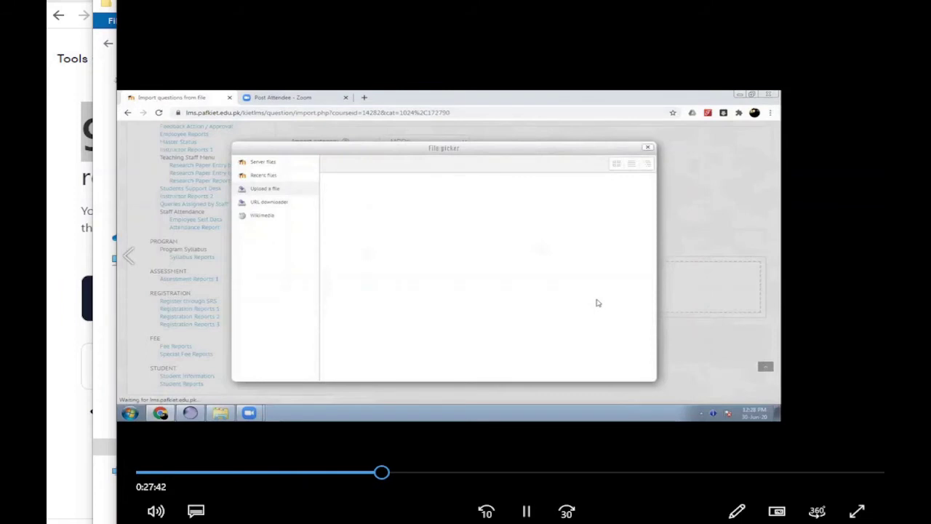
key(alt+F4)
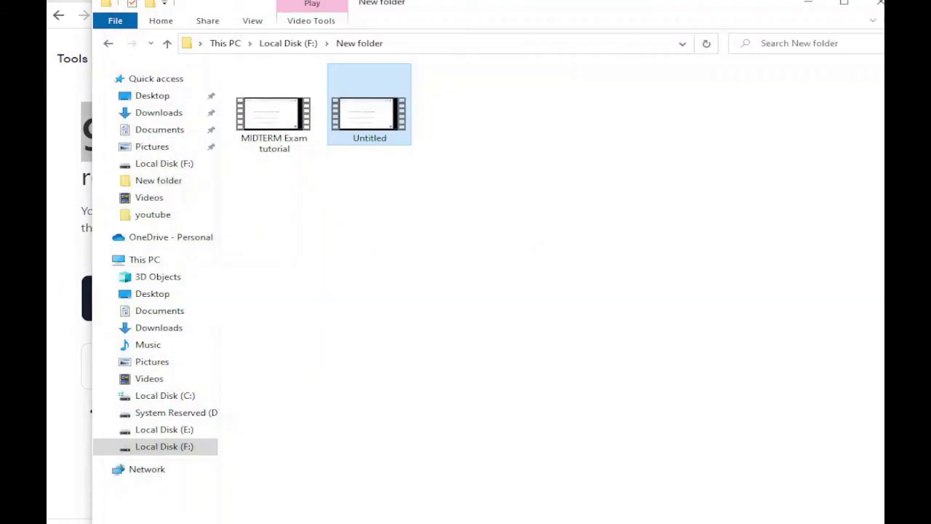
Switch to the PowerPoint slide about compressing video files and complete the Handbrake bullet to read "Handbrake software"
mouse_move(733, 522)
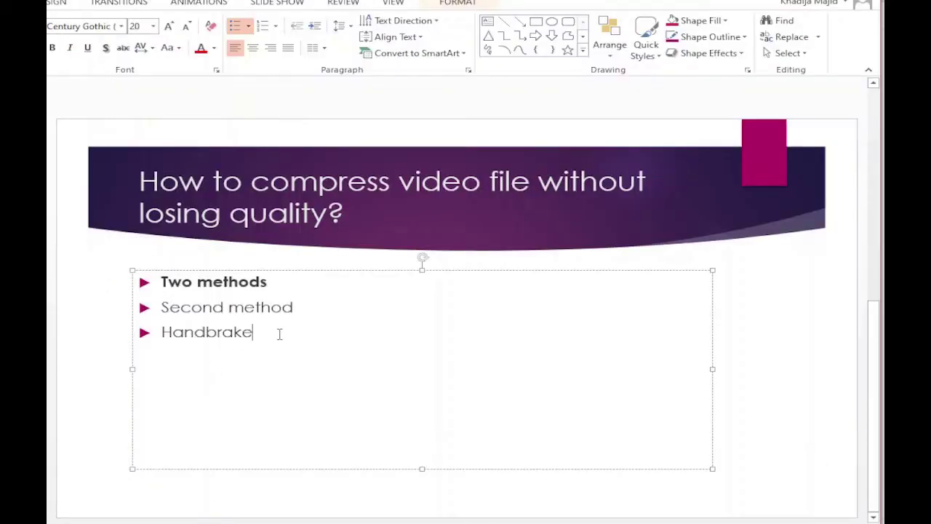
text(oftware)
key(Return)
text(Go)
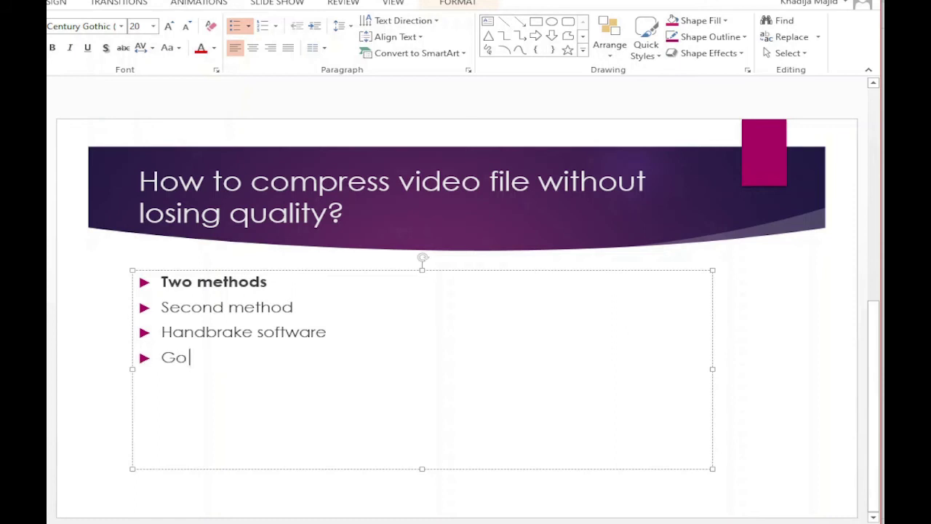
text( to the website by)
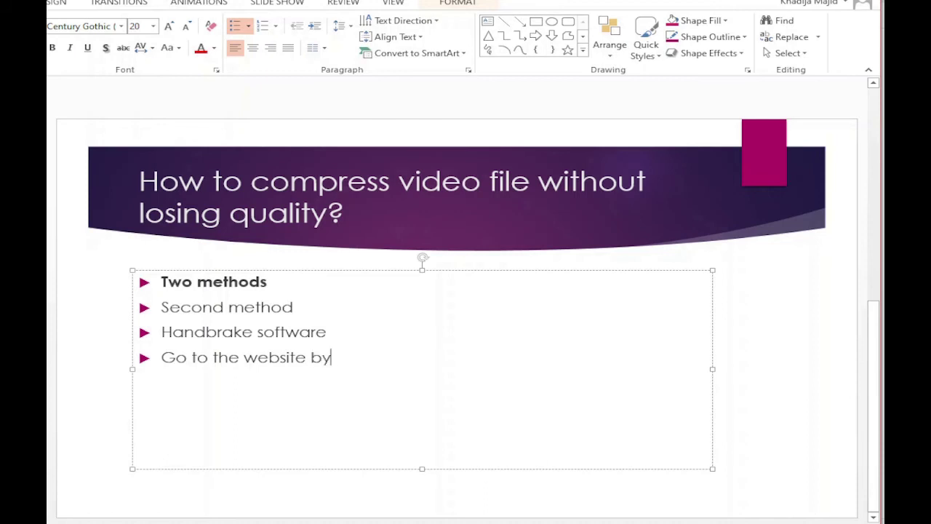
text(cking the link)
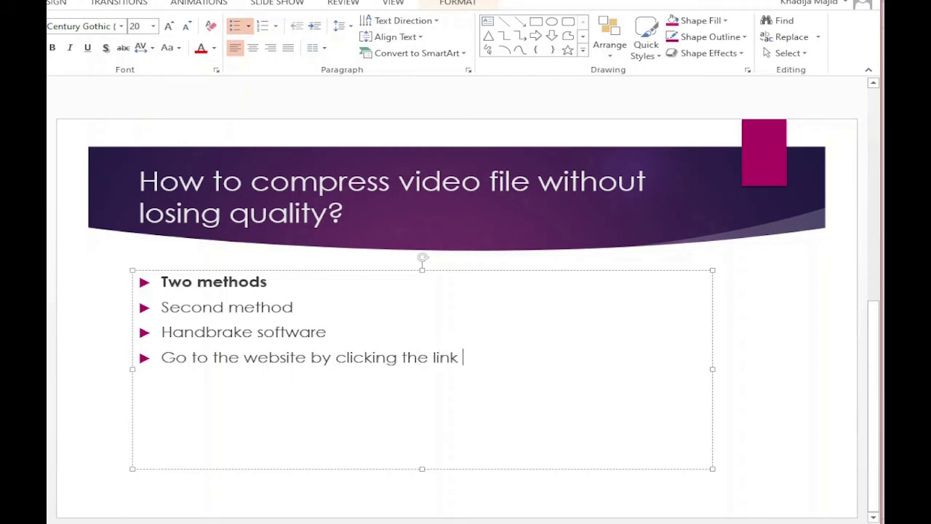
text( in descri)
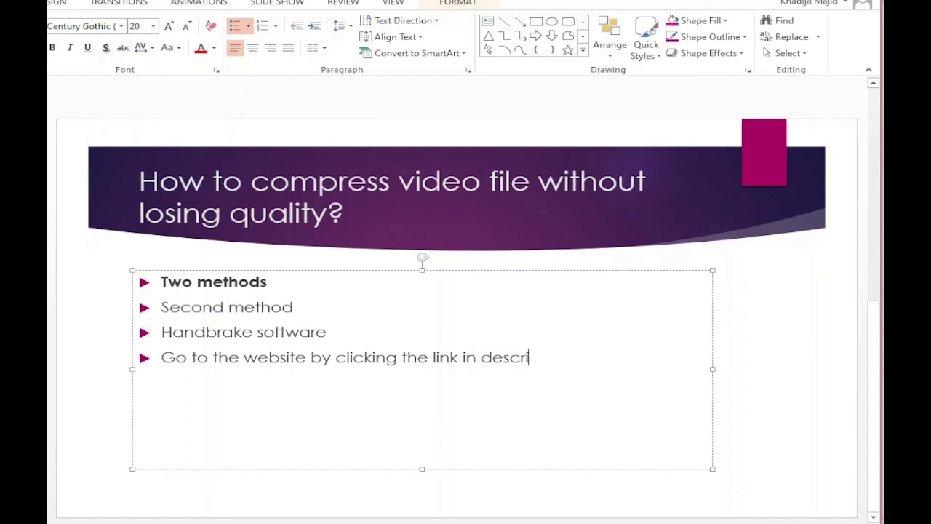
text(ption below)
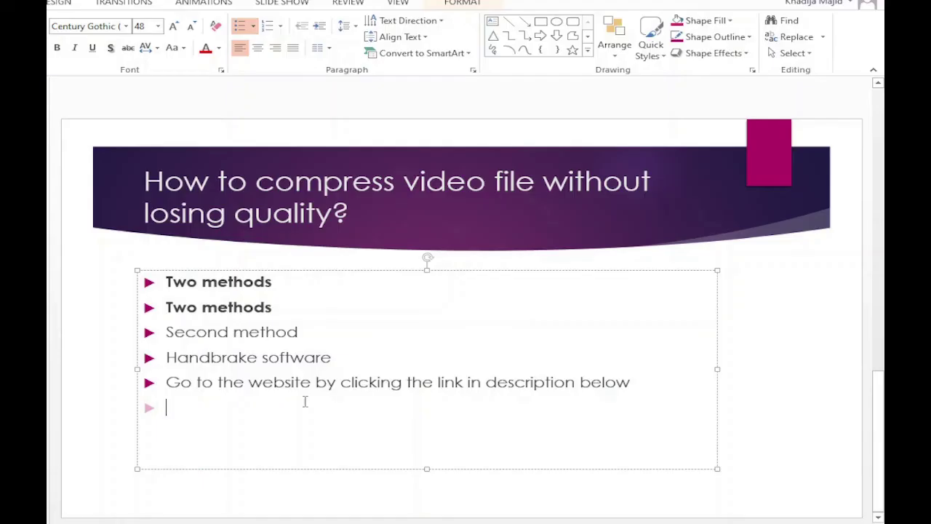
text(https://handbrake.fr/)
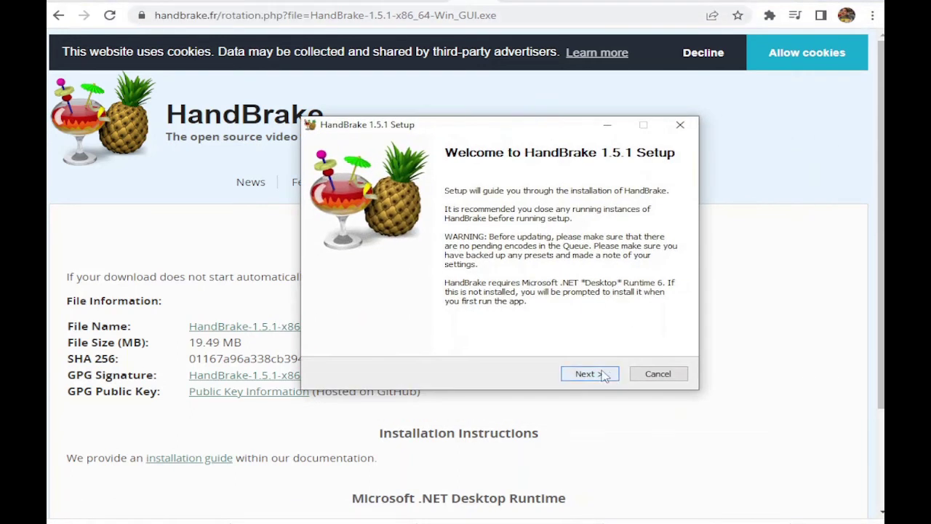
Install HandBrake 1.5.1 into C:\Program Files\HandBrake with a desktop shortcut for all users and finish the setup
click(610, 376)
click(598, 382)
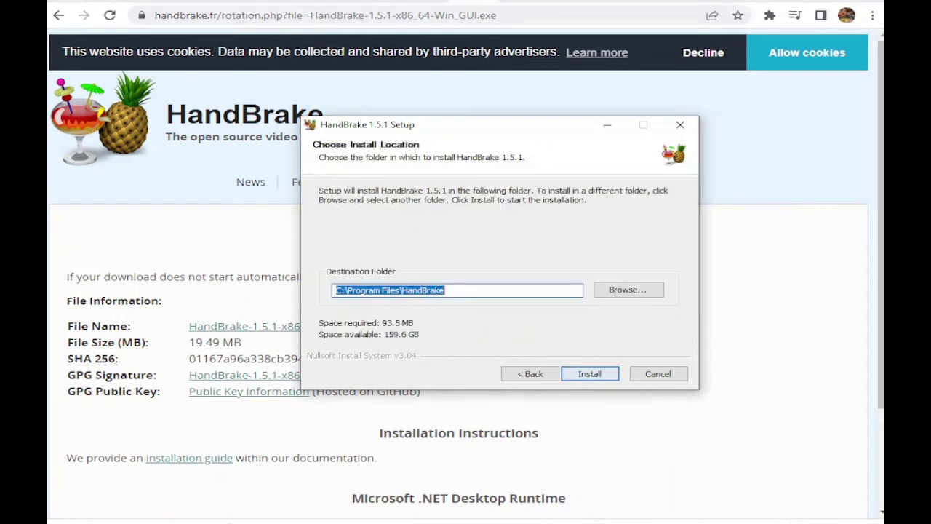
click(602, 376)
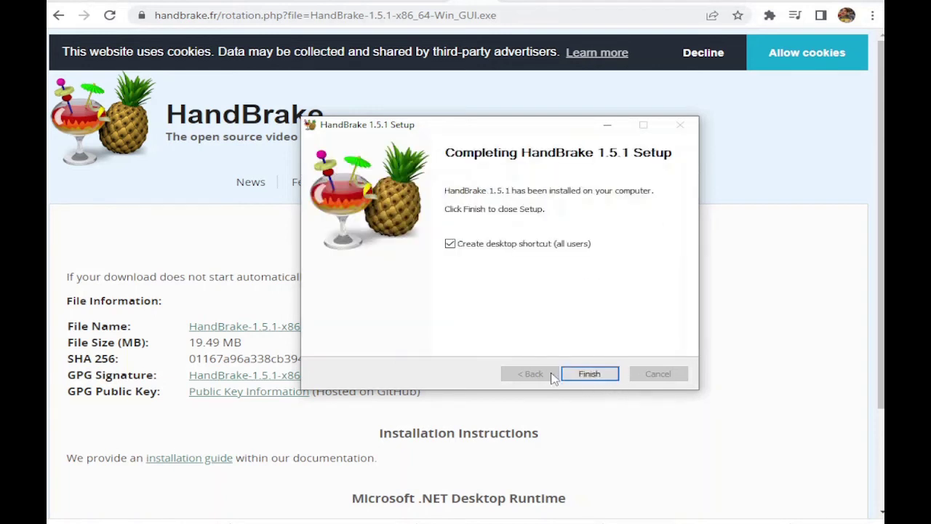
click(601, 375)
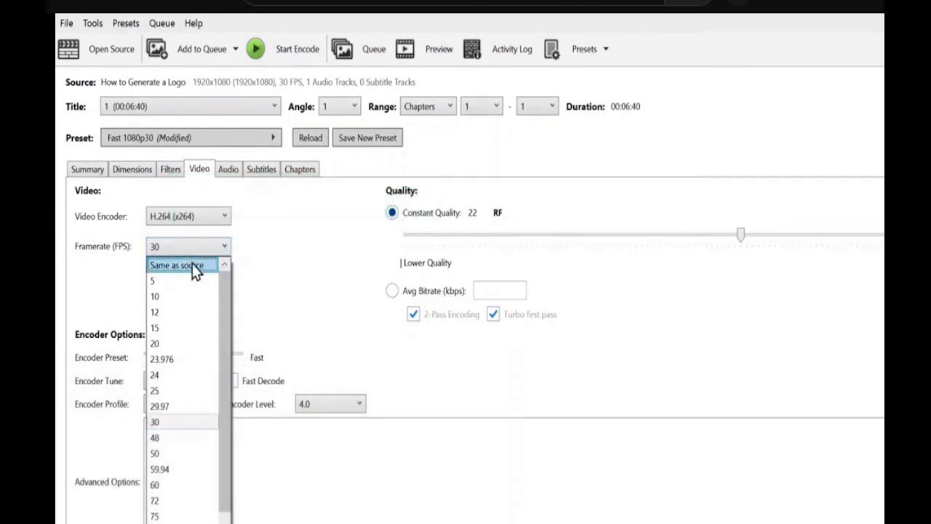
In HandBrake, set the video framerate to Same as source with Constant Framerate
click(178, 266)
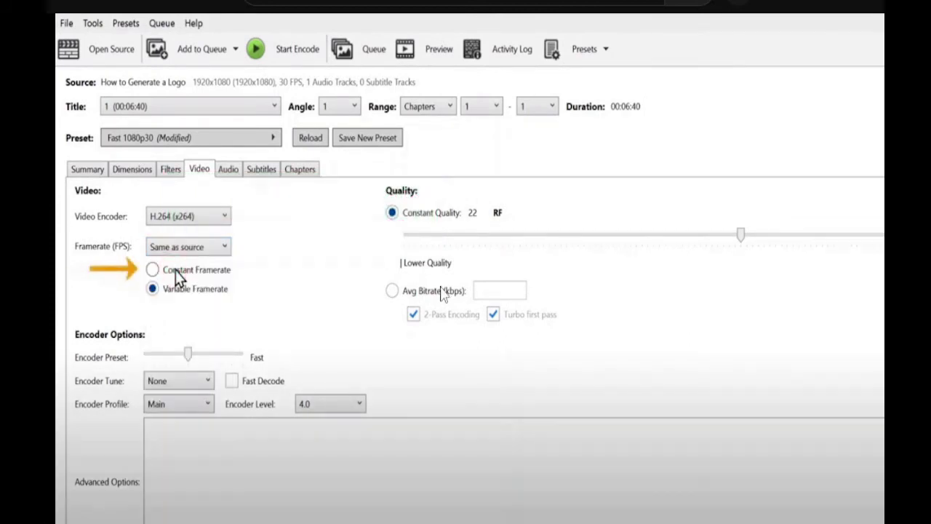
click(152, 269)
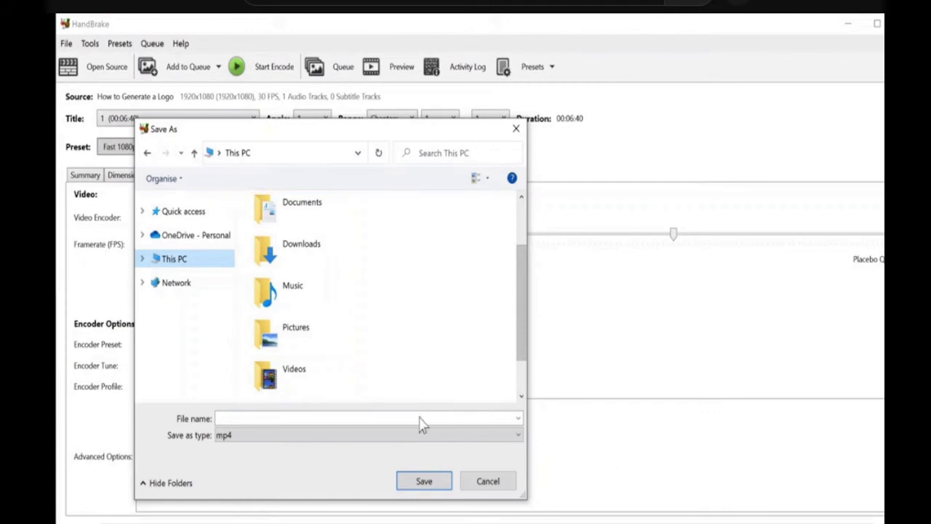
Save the output as the mp4 "How to Generate a Logo (Compressed)" in the Videos folder and start the encode
double_click(266, 384)
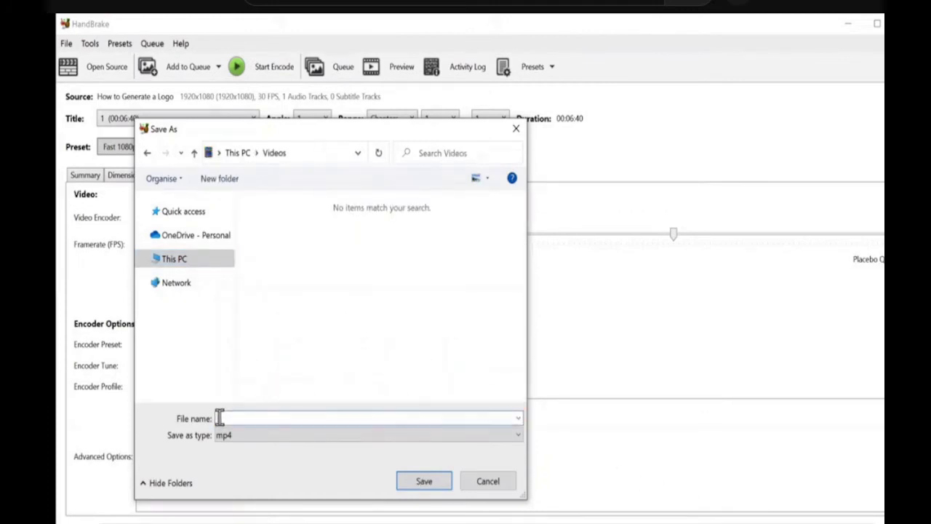
text(How to Generate a Logo (Compressed))
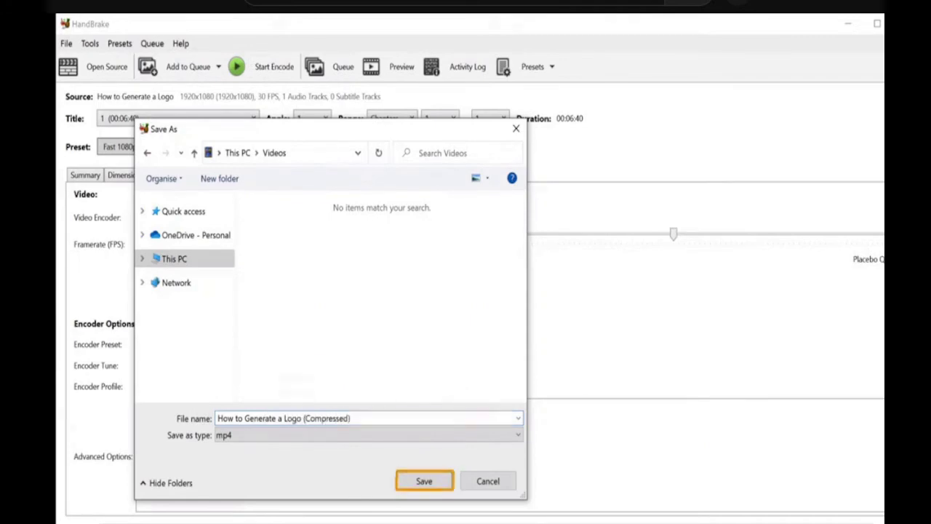
click(419, 482)
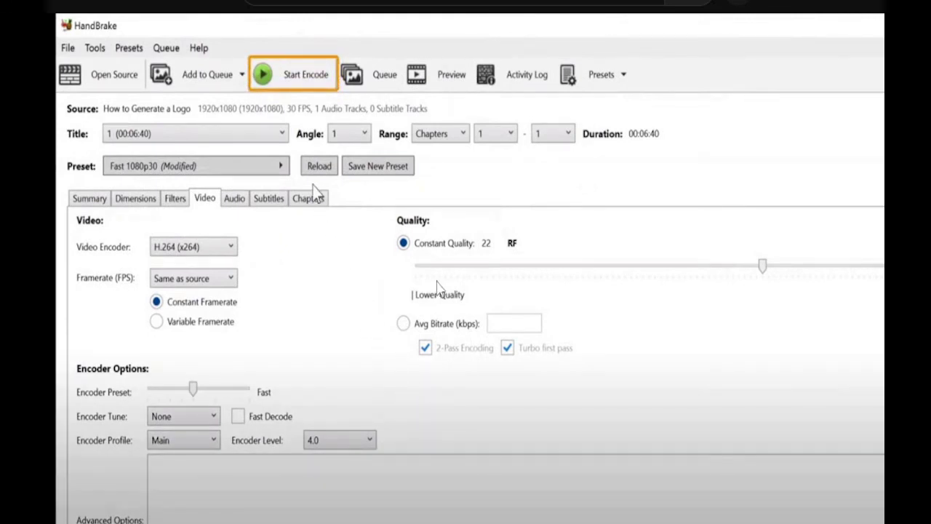
click(262, 73)
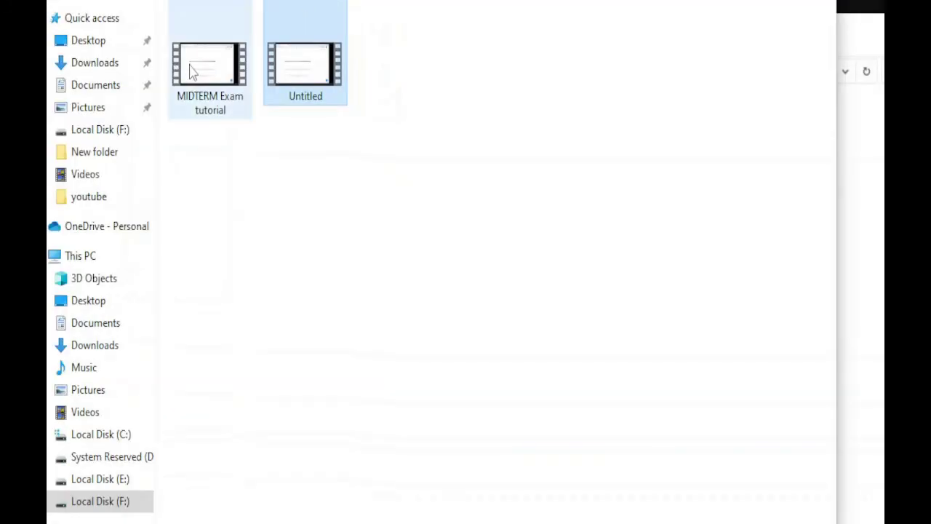
Switch to File Explorer and check the compressed Untitled video's size in its file properties
click(191, 71)
click(302, 73)
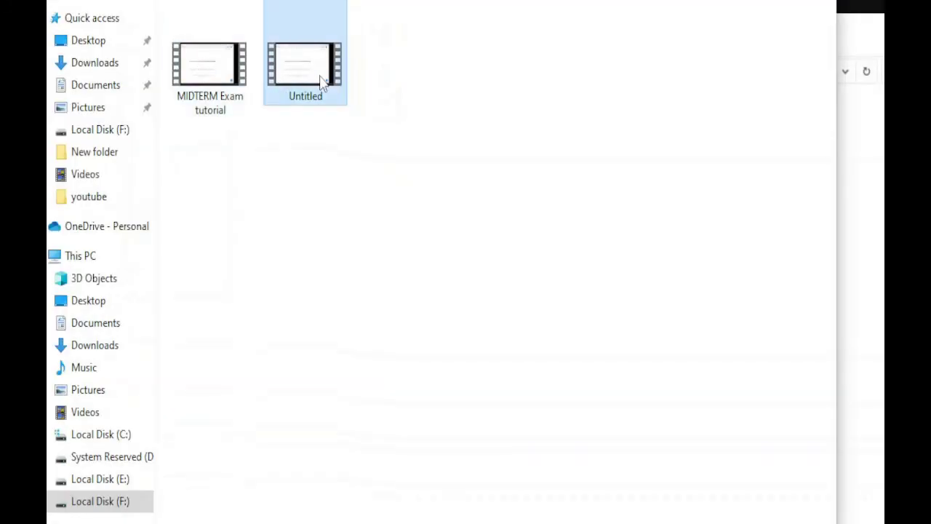
right_click(309, 69)
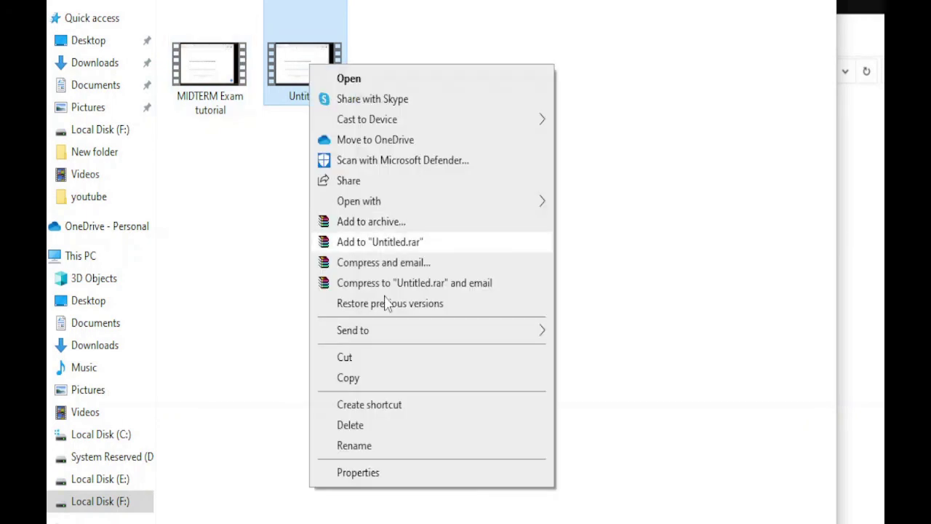
click(362, 471)
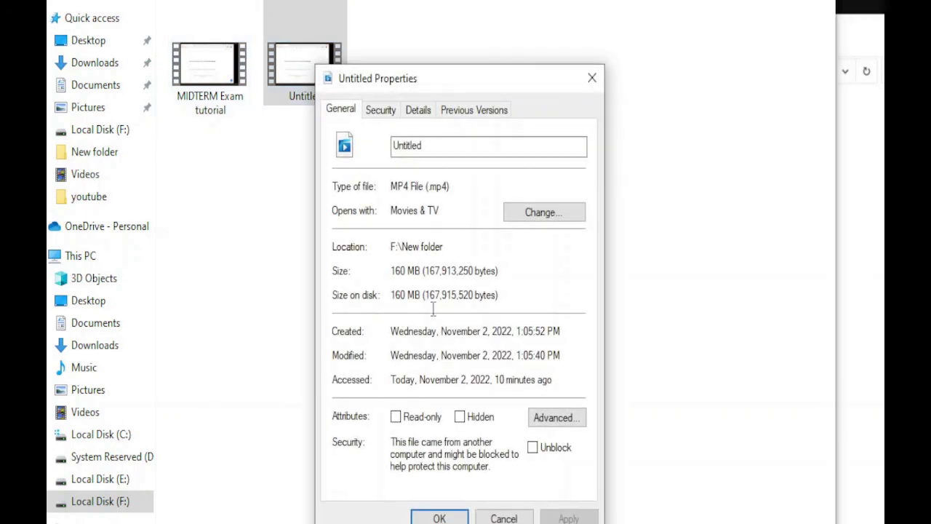
double_click(396, 272)
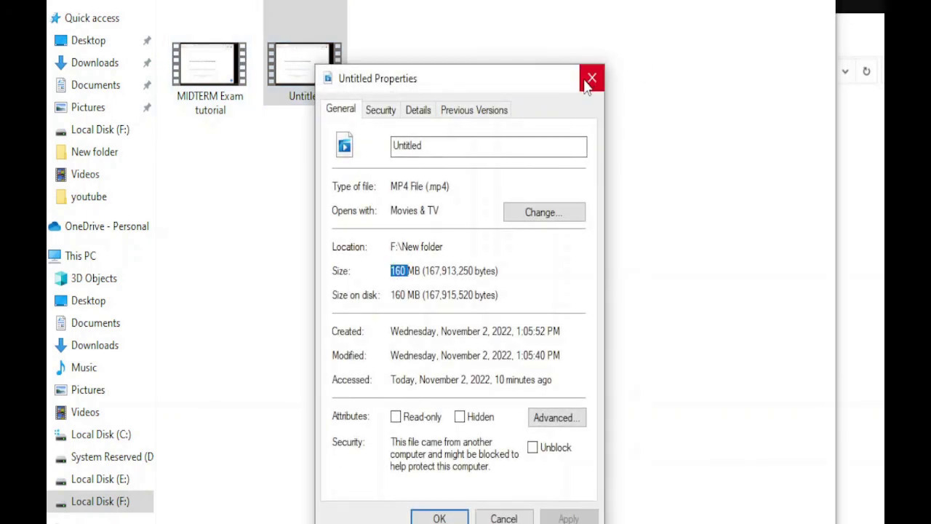
Check the MIDTERM Exam tutorial video's size in its properties against the compressed copy, and close the properties
click(236, 52)
right_click(234, 54)
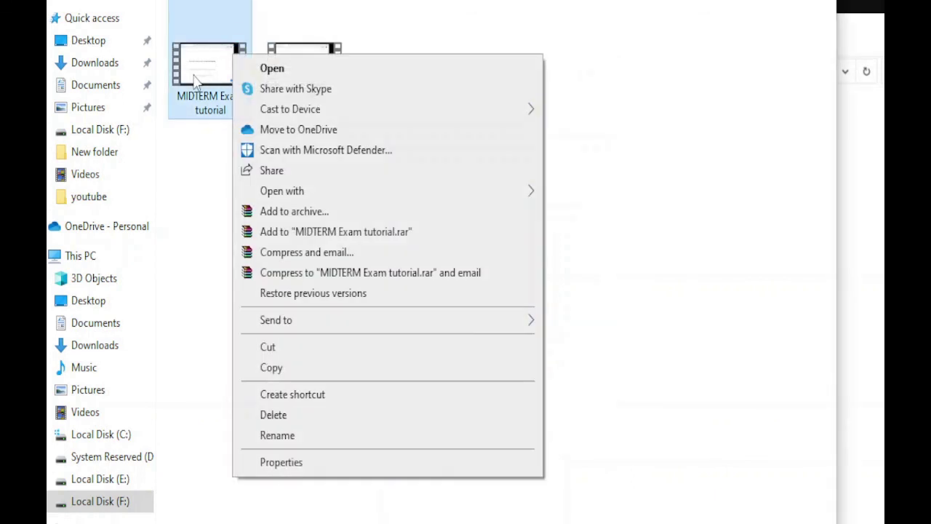
click(288, 462)
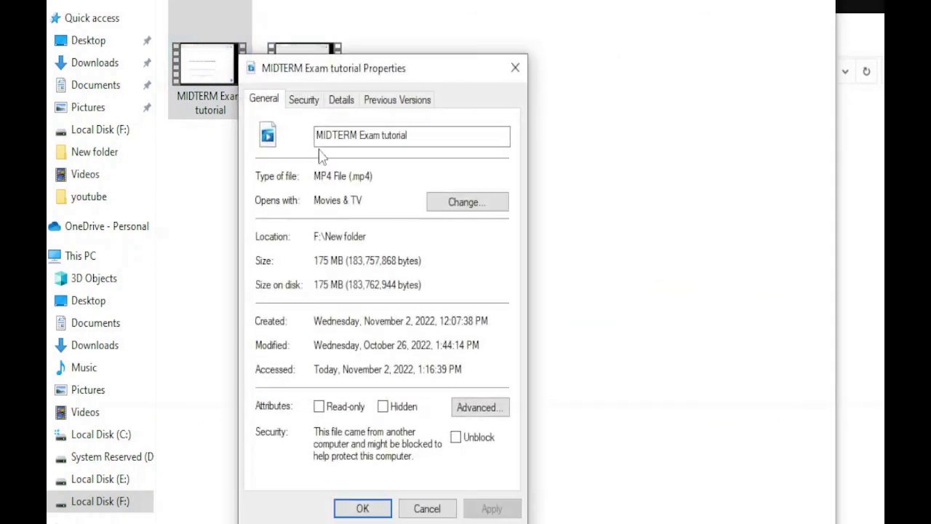
double_click(324, 260)
key(Escape)
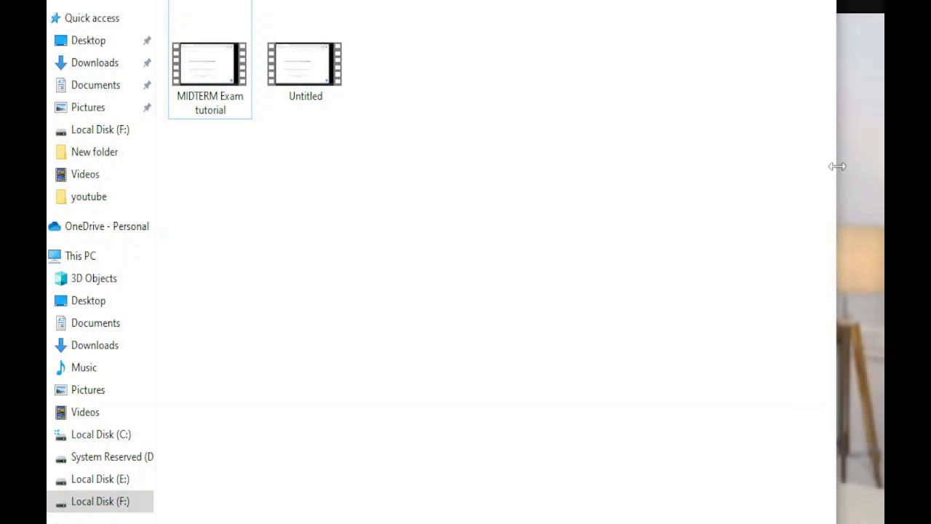
drag(829, 166, 883, 167)
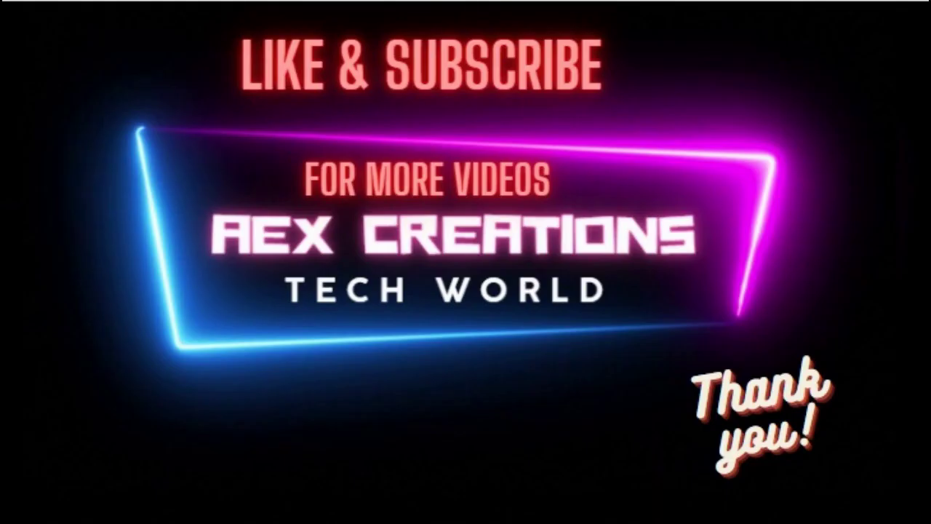